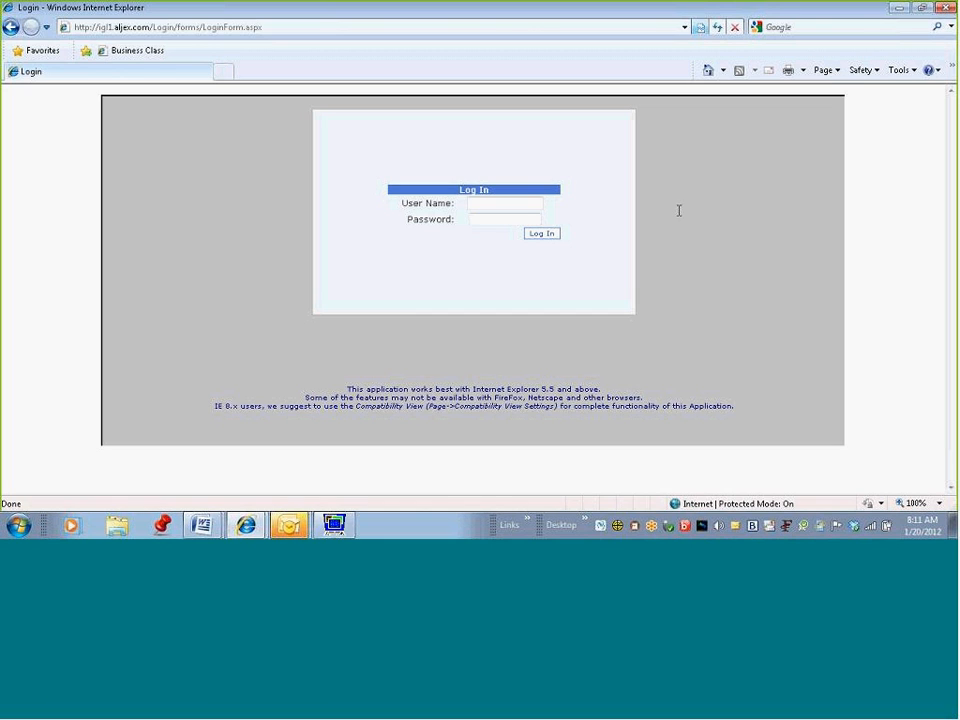
Step: Log in to the Aljex LTL demo using the admin account's user name and password
{"action": "left_click", "coordinate": [505, 203]}
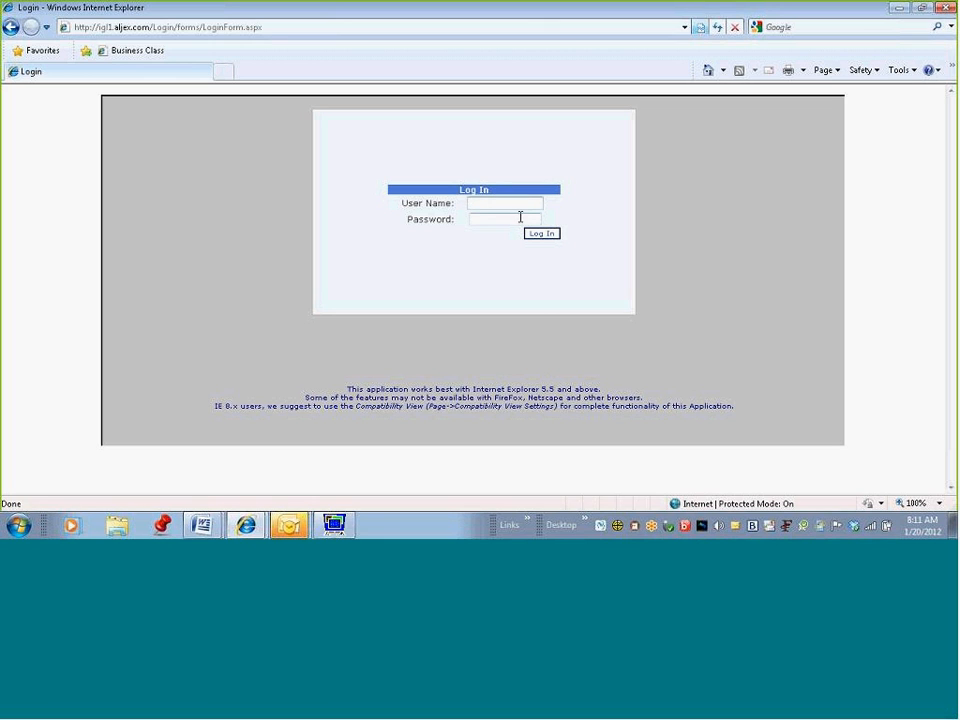
{"action": "type", "text": "admin"}
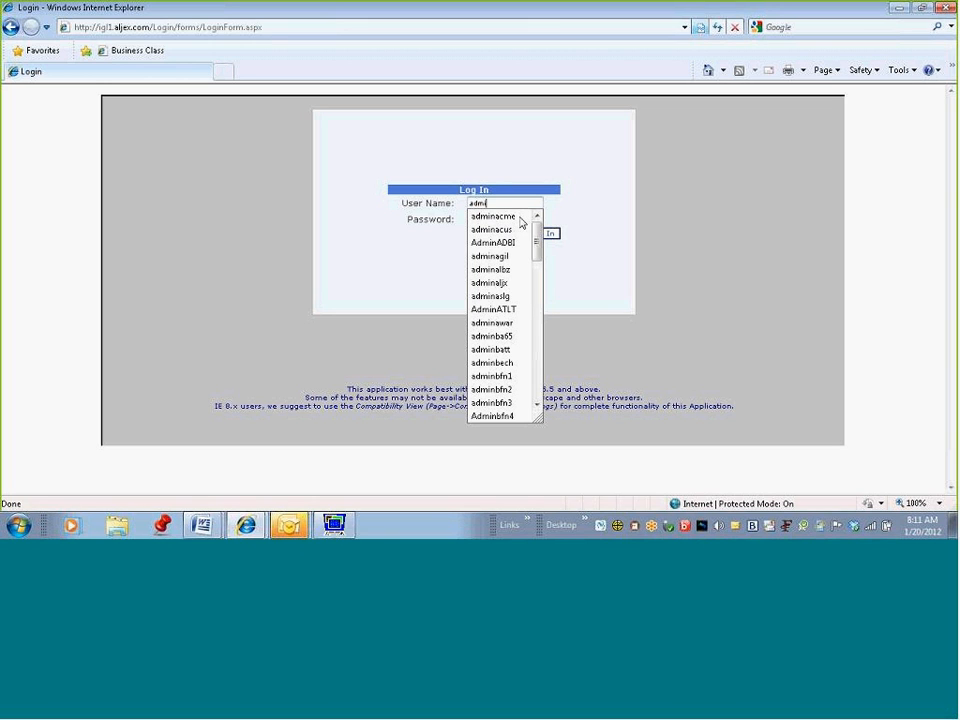
{"action": "type", "text": "anre"}
{"action": "left_click", "coordinate": [520, 217]}
{"action": "type", "text": "••"}
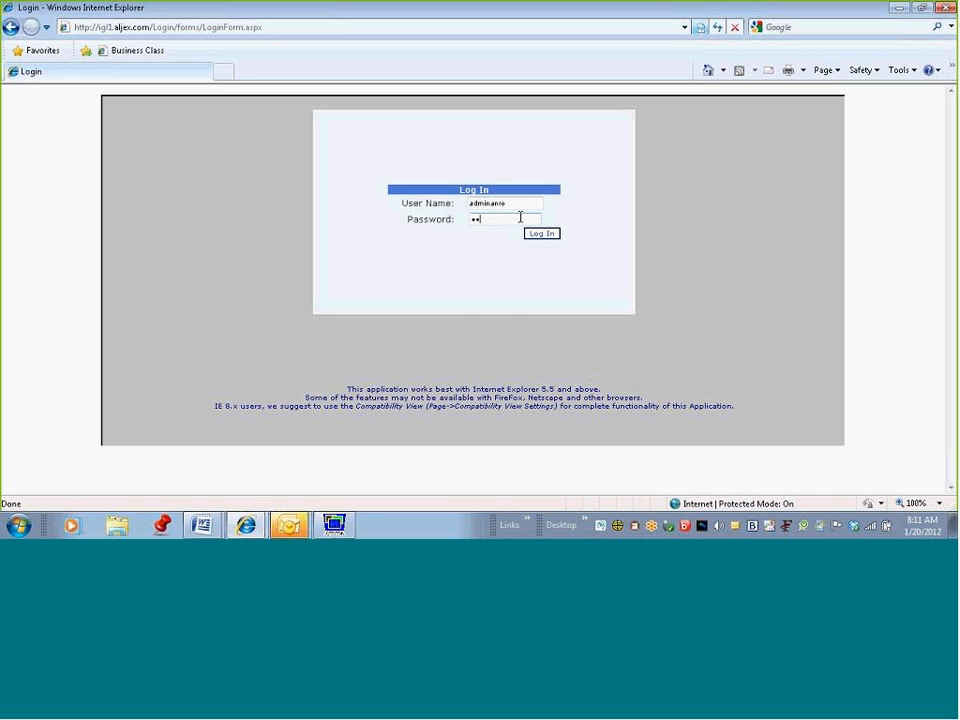
{"action": "type", "text": "•••••••"}
{"action": "left_click", "coordinate": [541, 236]}
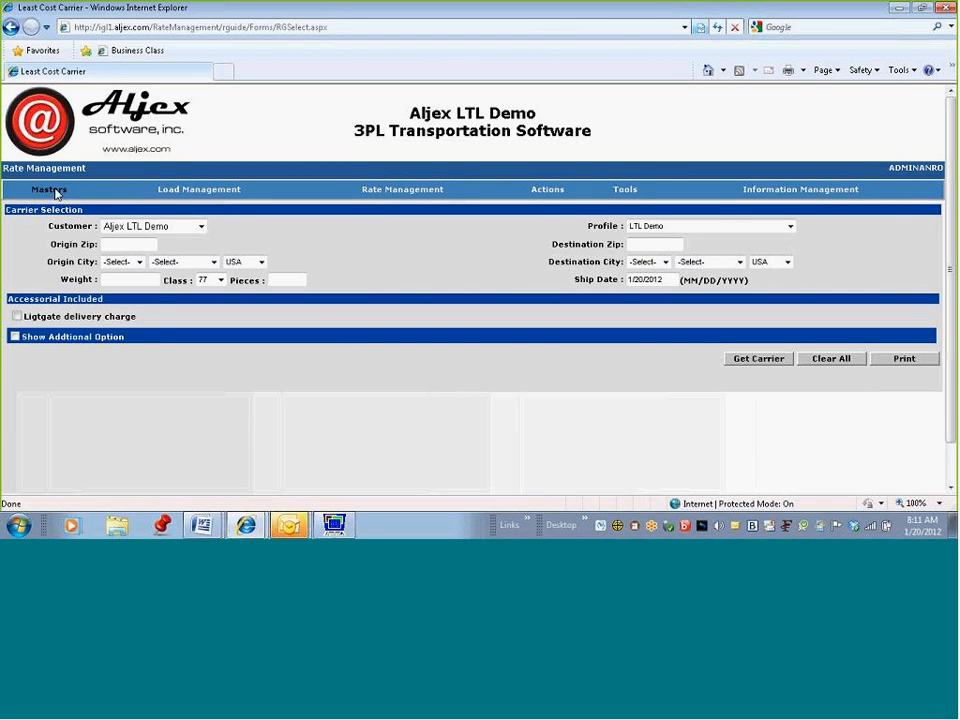
Step: Open the Carrier list from the Masters menu
{"action": "mouse_move", "coordinate": [56, 191]}
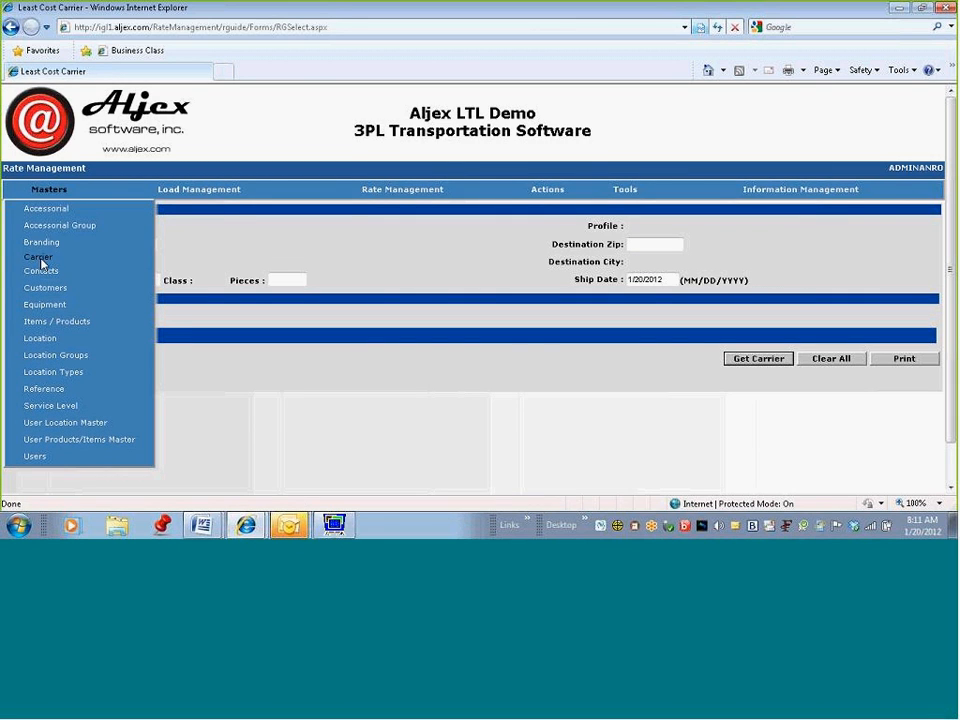
{"action": "left_click", "coordinate": [40, 258]}
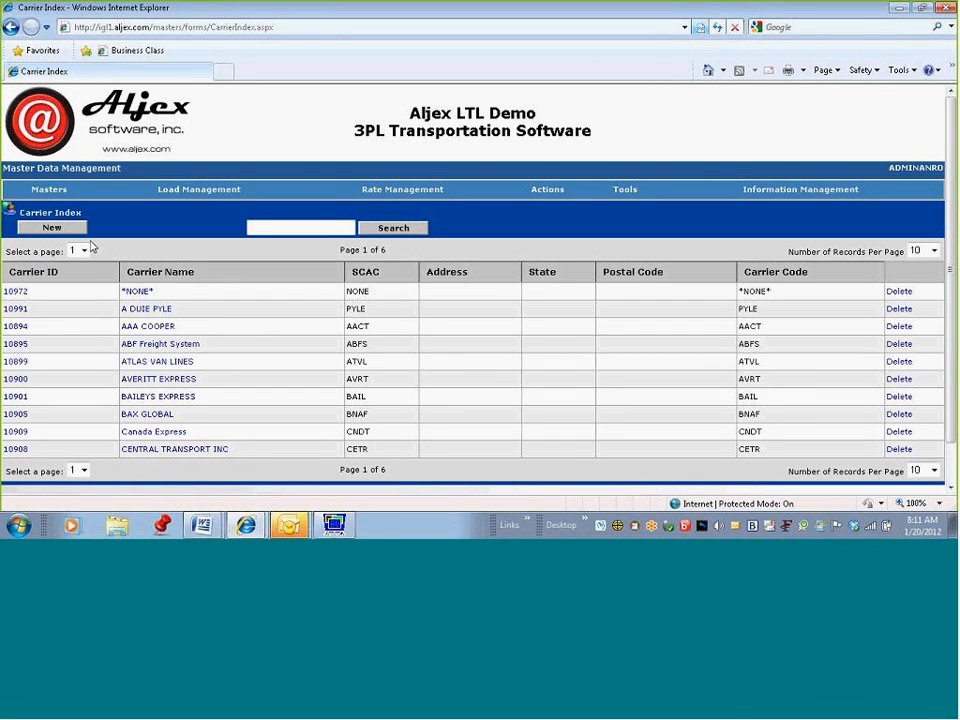
Step: Create new carrier 'Viran Freight' with SCAC VITR, carrier code VITR, and LTL mode ticked
{"action": "left_click", "coordinate": [61, 229]}
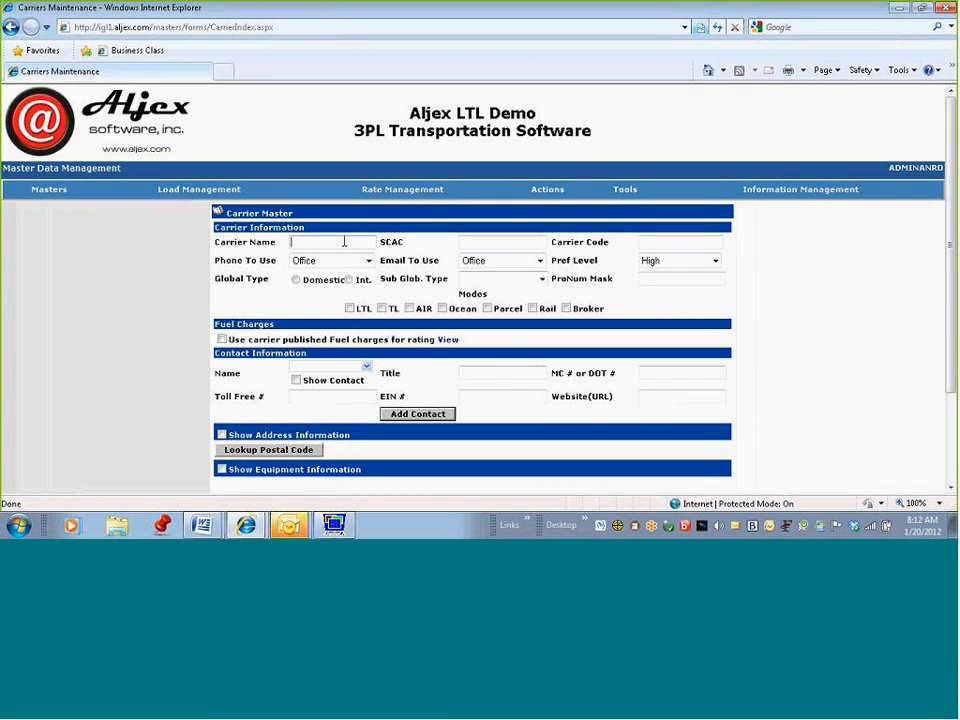
{"action": "type", "text": "Viran Freight"}
{"action": "left_click", "coordinate": [521, 242]}
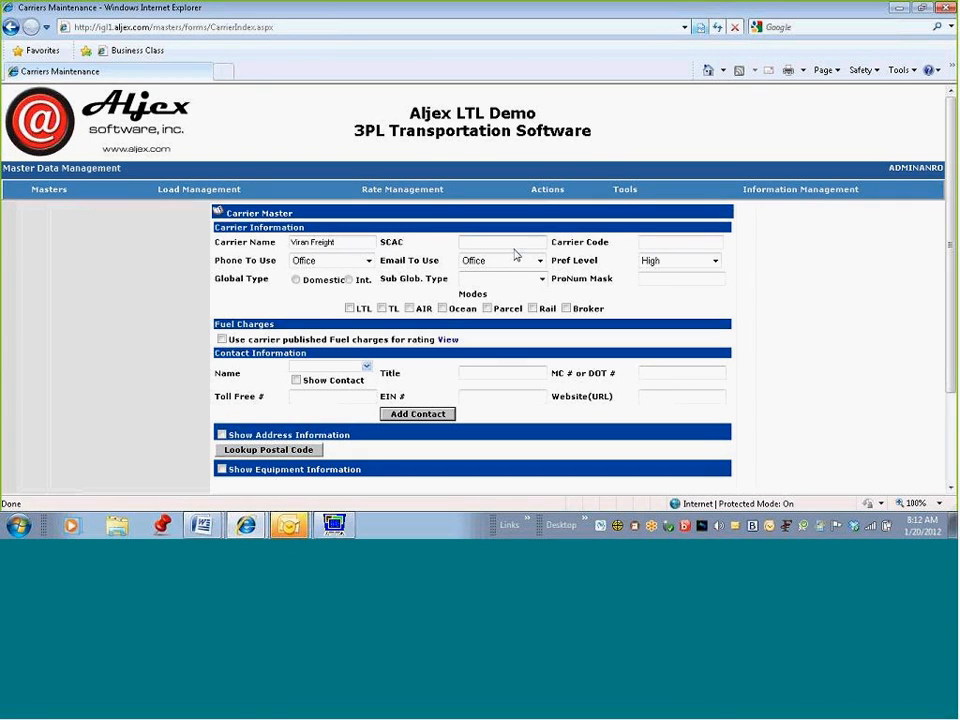
{"action": "type", "text": "VITR"}
{"action": "key", "text": "Tab"}
{"action": "type", "text": "VITR"}
{"action": "left_click", "coordinate": [349, 308]}
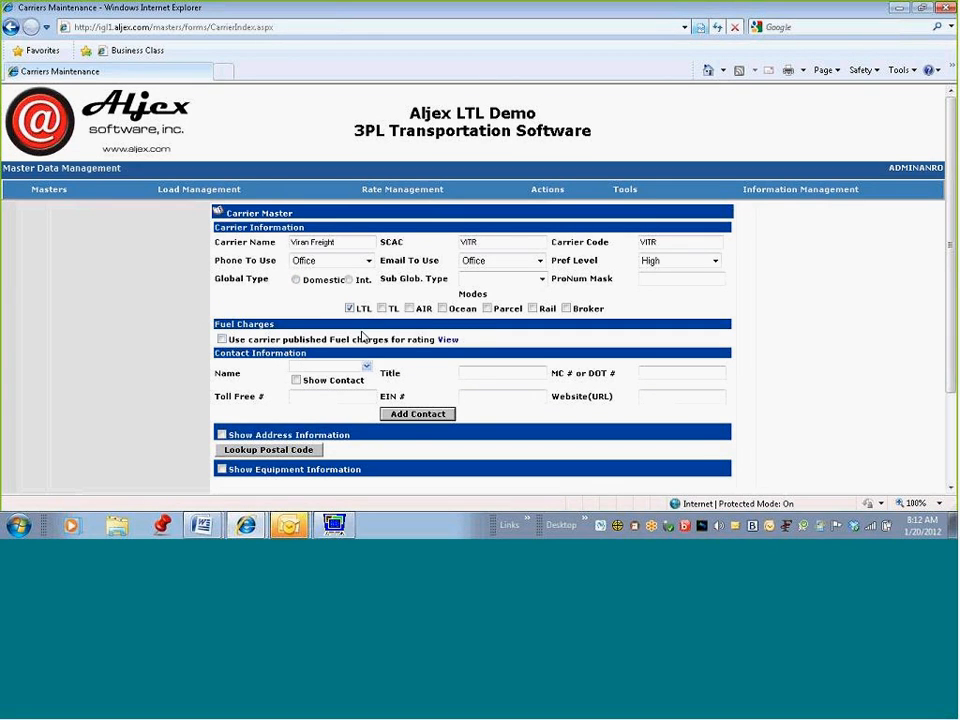
Step: Enable 'Use carrier published Fuel charges' for Viran Freight
{"action": "left_click_drag", "start_coordinate": [470, 344], "coordinate": [283, 341]}
{"action": "left_click_drag", "start_coordinate": [380, 345], "coordinate": [493, 336]}
{"action": "left_click", "coordinate": [222, 339]}
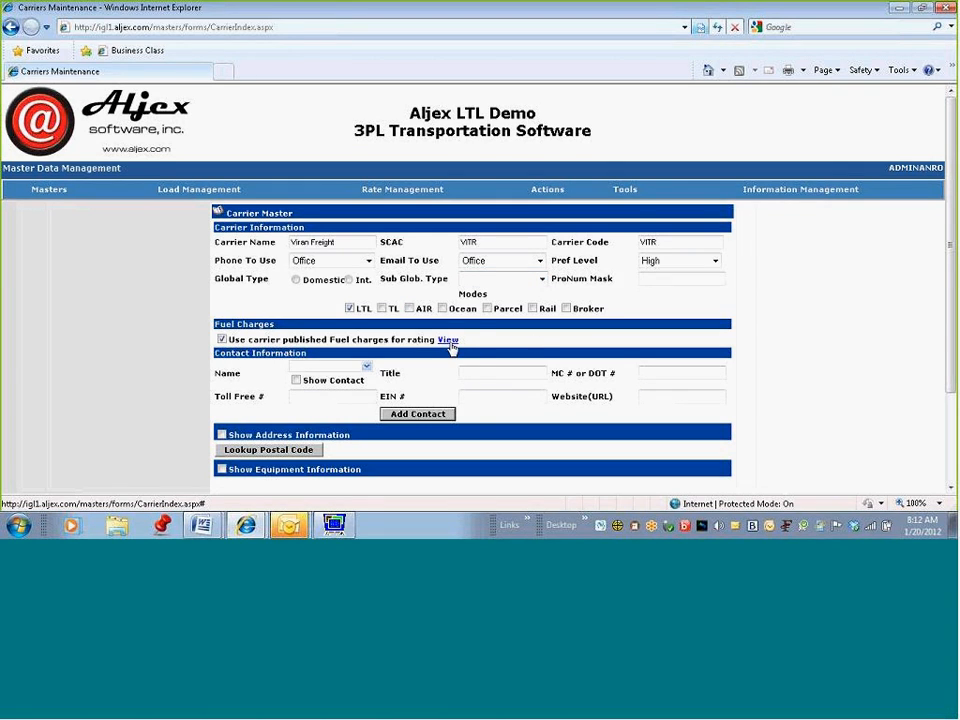
{"action": "double_click", "coordinate": [660, 246]}
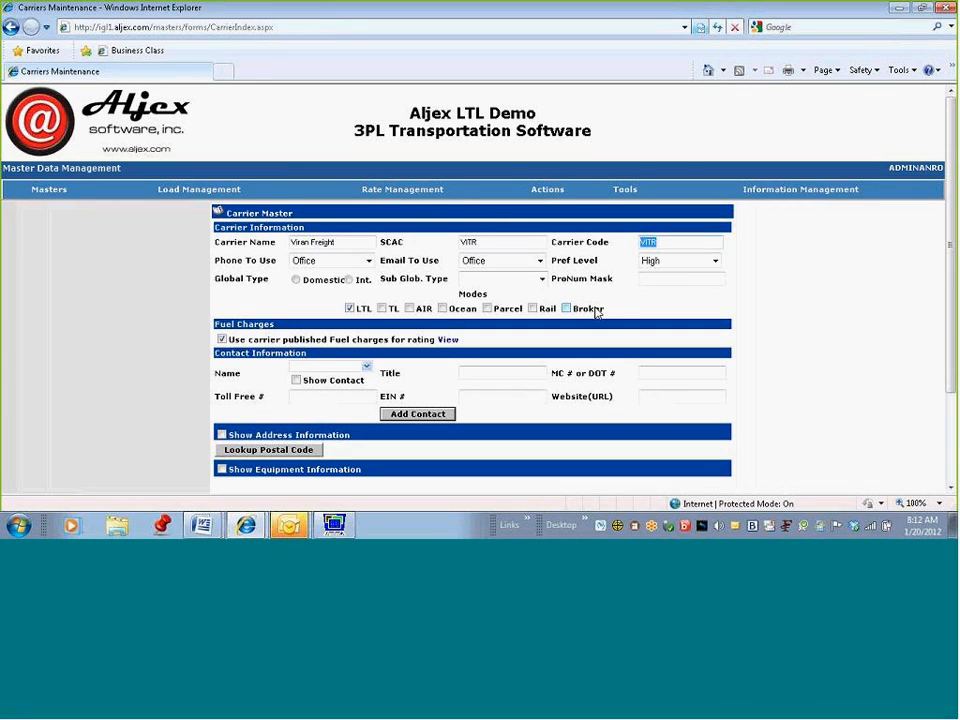
Step: Assign the listed contact to Viran Freight and save the carrier record
{"action": "left_click", "coordinate": [366, 366]}
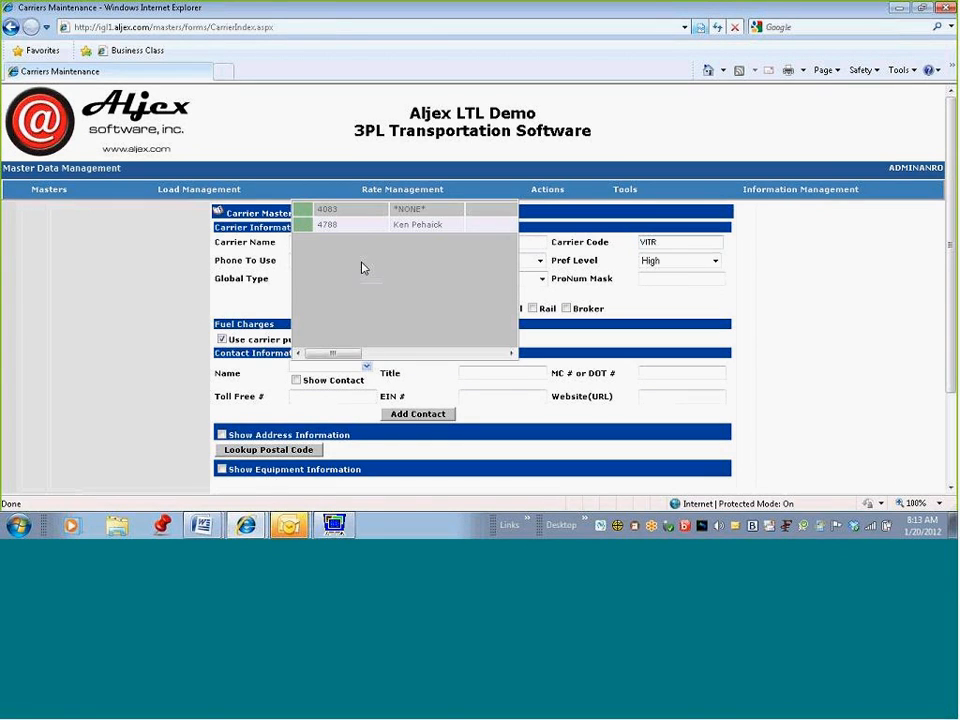
{"action": "left_click", "coordinate": [364, 209]}
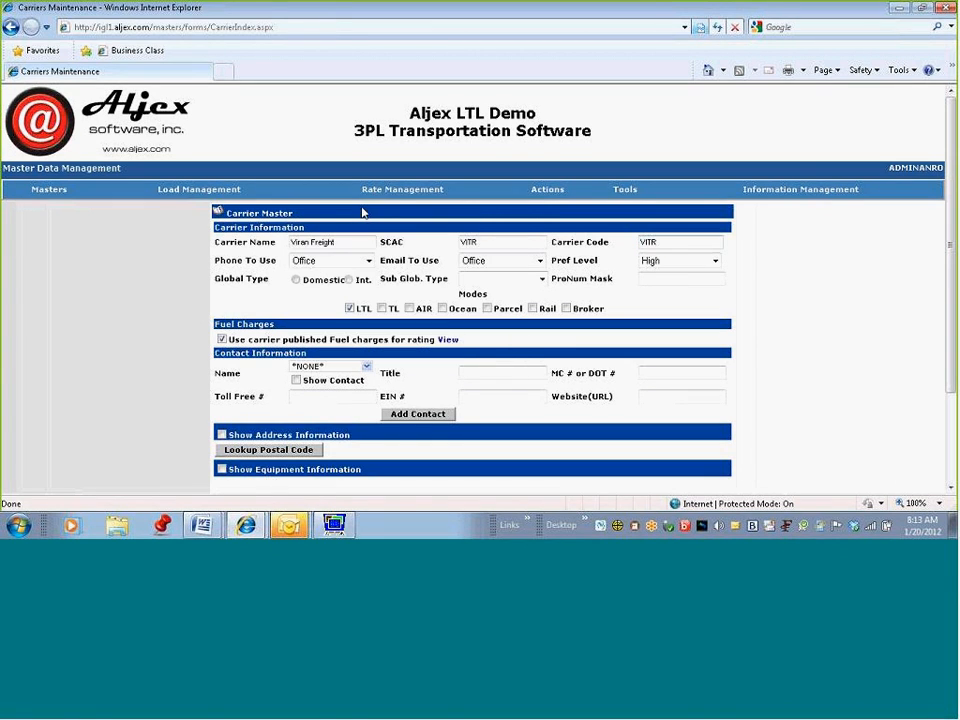
{"action": "left_click", "coordinate": [367, 367]}
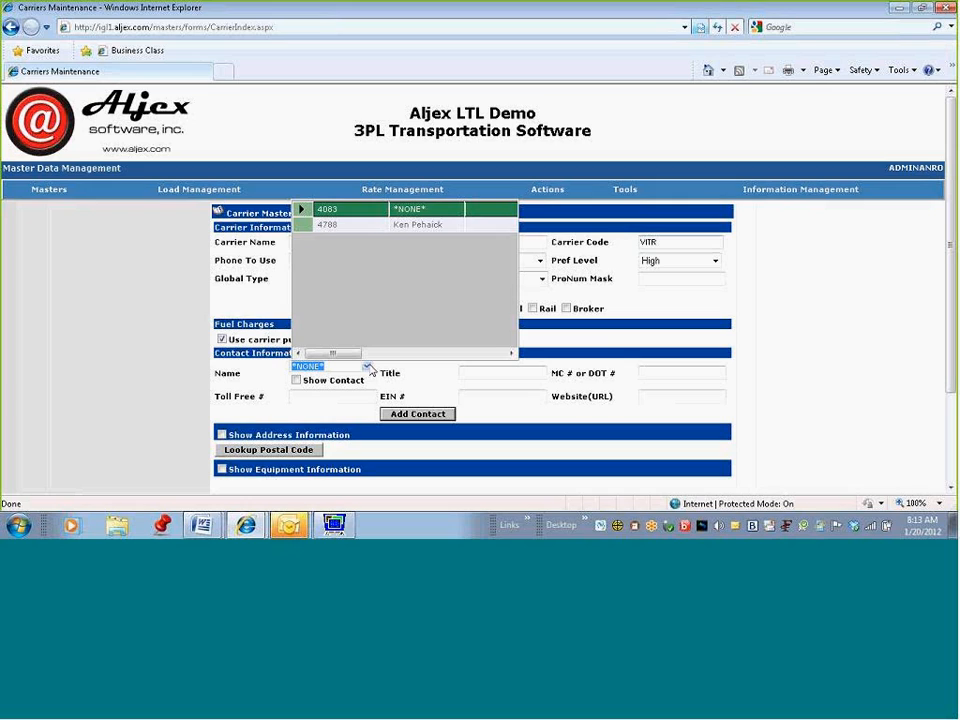
{"action": "left_click", "coordinate": [379, 227]}
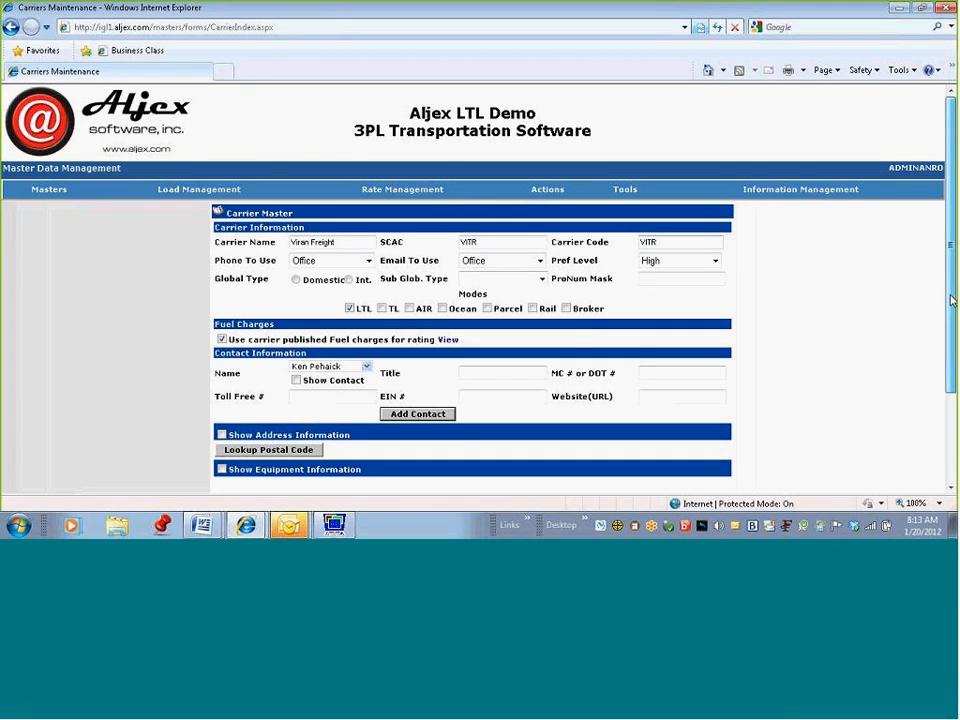
{"action": "scroll", "coordinate": [696, 465], "scroll_direction": "down", "scroll_amount": 3}
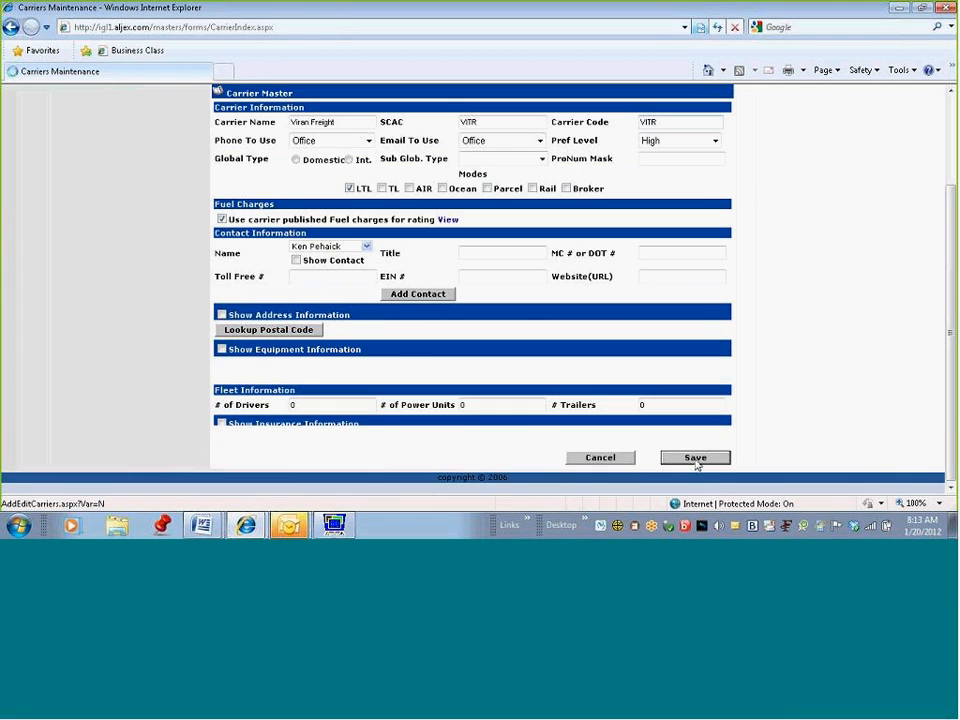
{"action": "left_click", "coordinate": [696, 458]}
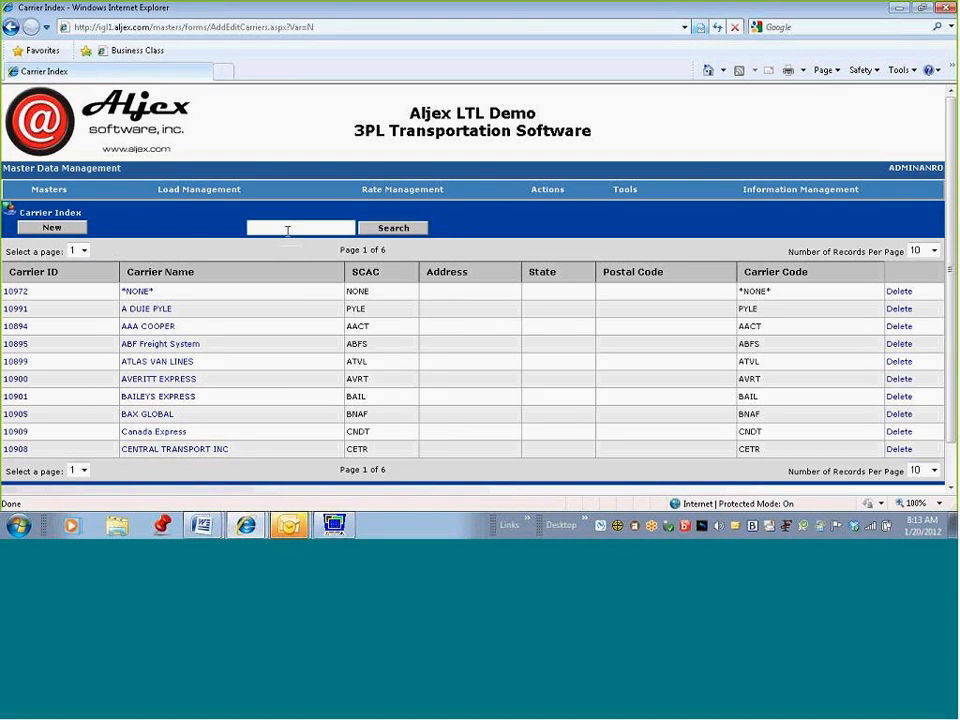
Step: Search for 'vitr', open Viran Freight, and tick Show Address Information
{"action": "type", "text": "vitr"}
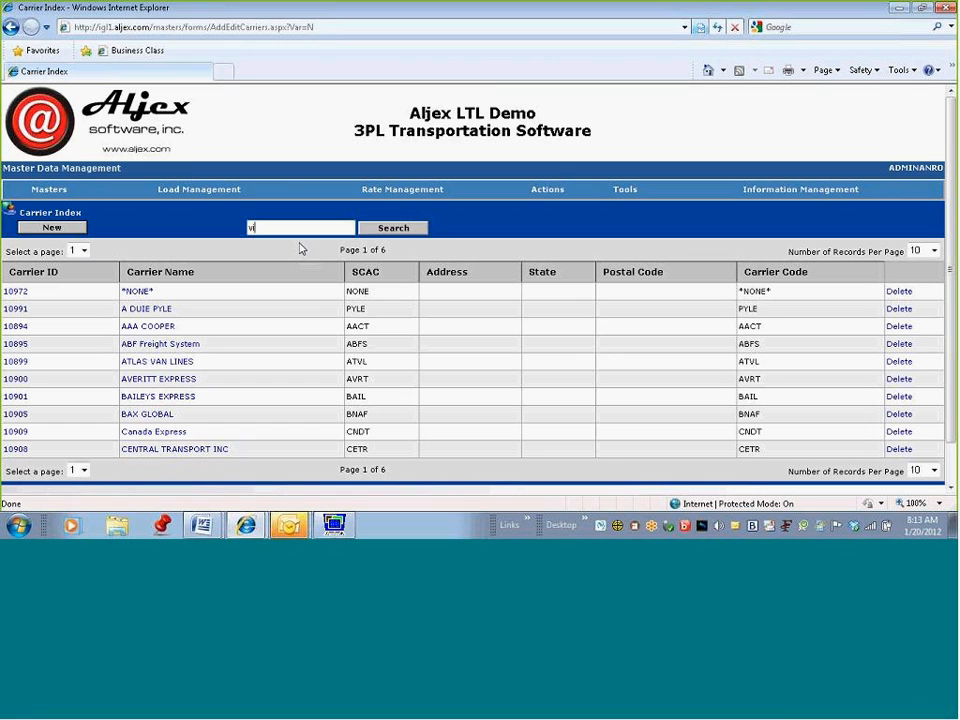
{"action": "left_click", "coordinate": [392, 228]}
{"action": "left_click", "coordinate": [165, 270]}
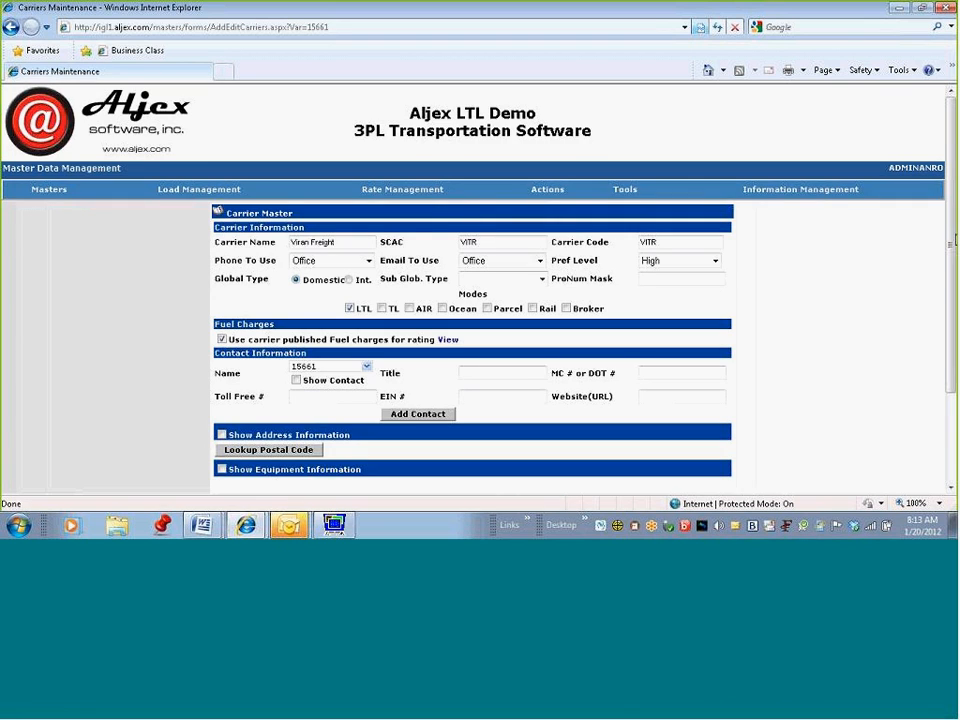
{"action": "left_click_drag", "start_coordinate": [950, 265], "coordinate": [940, 397]}
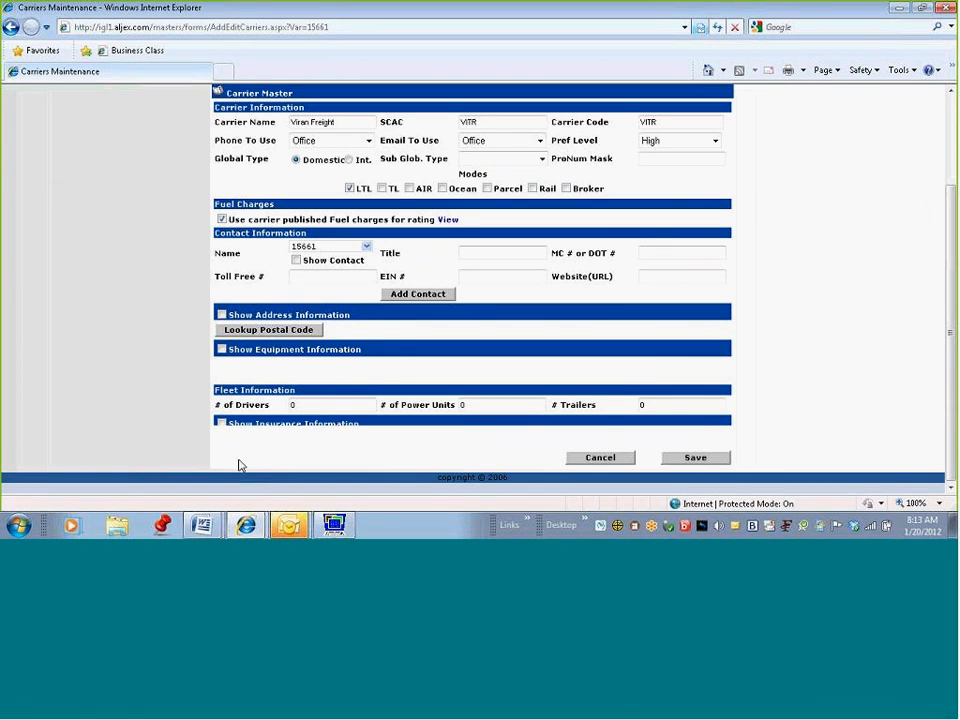
{"action": "left_click", "coordinate": [222, 314]}
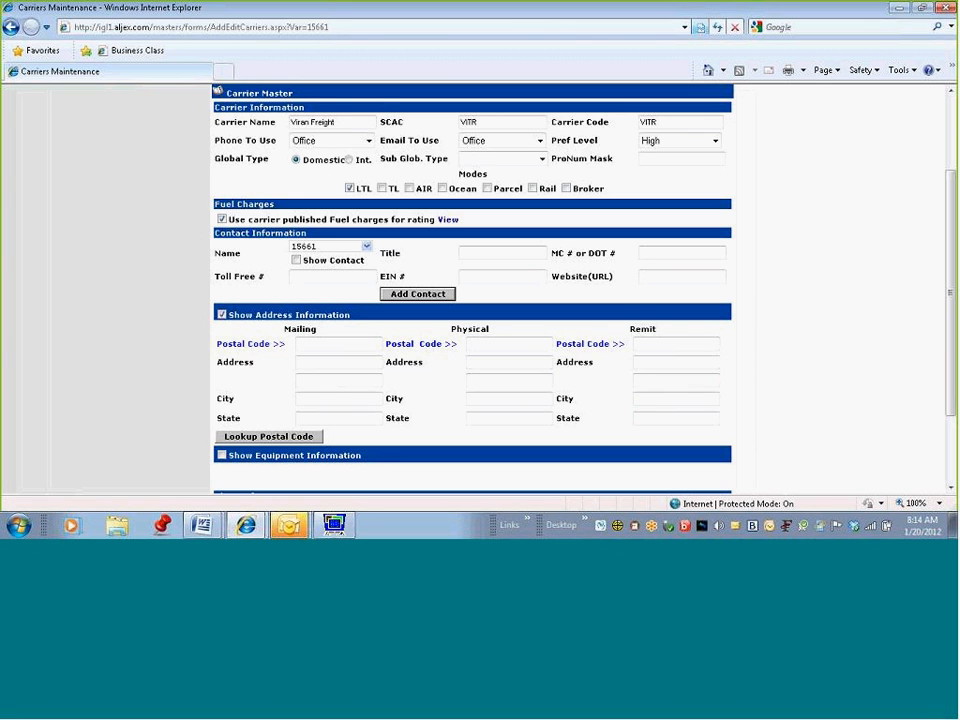
{"action": "scroll", "coordinate": [714, 232], "scroll_direction": "up", "scroll_amount": 2}
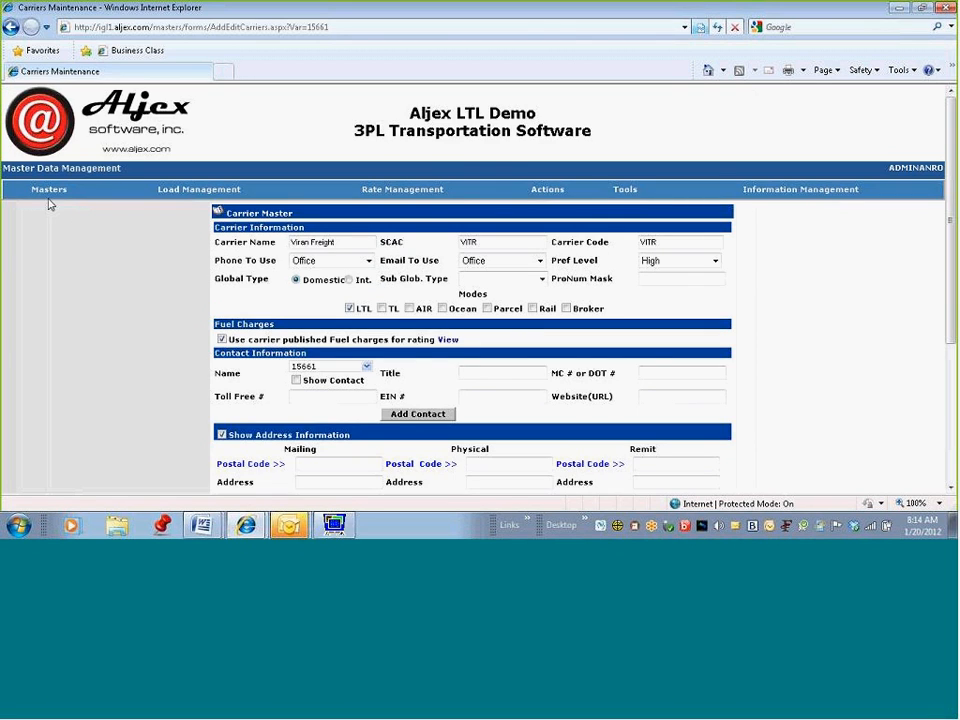
Step: Go to Masters > Service Level and start a new entry from the Service Level Index
{"action": "mouse_move", "coordinate": [50, 189]}
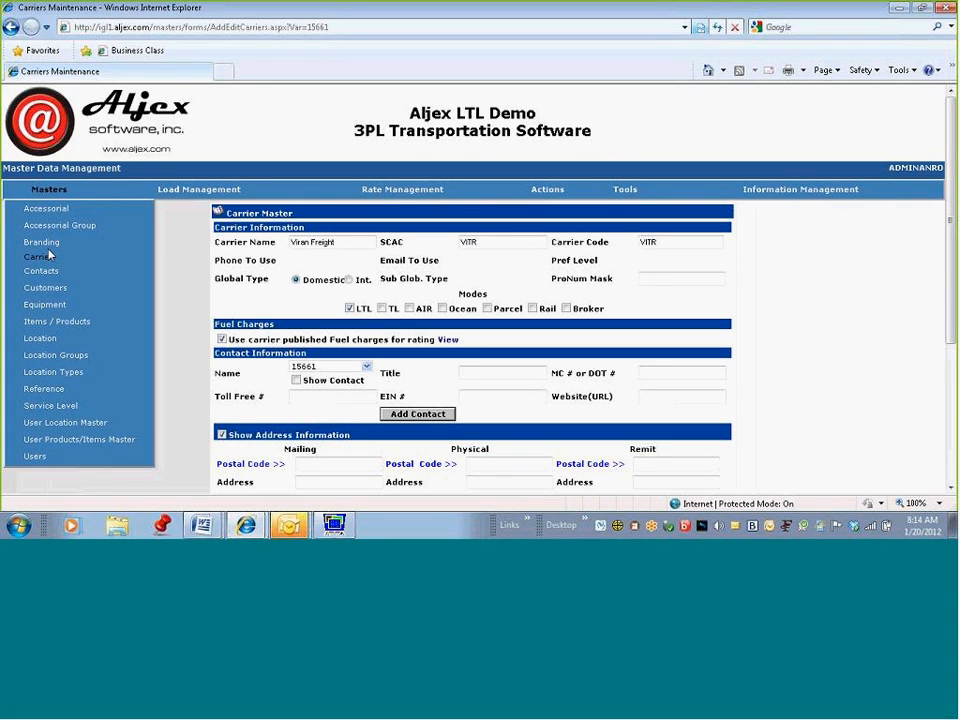
{"action": "left_click", "coordinate": [58, 408]}
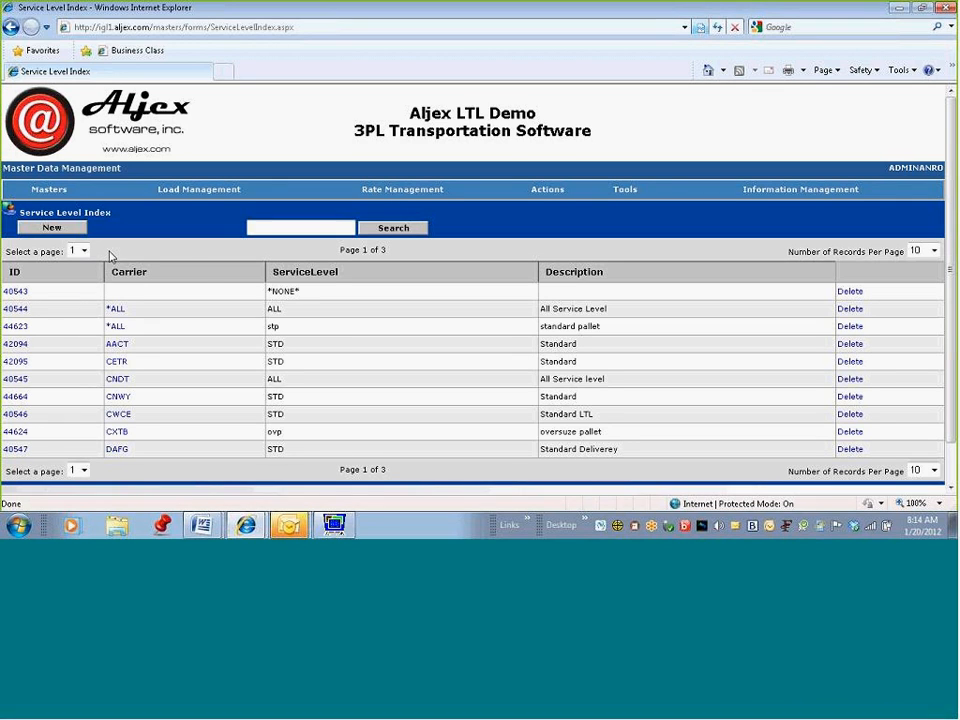
{"action": "mouse_move", "coordinate": [47, 195]}
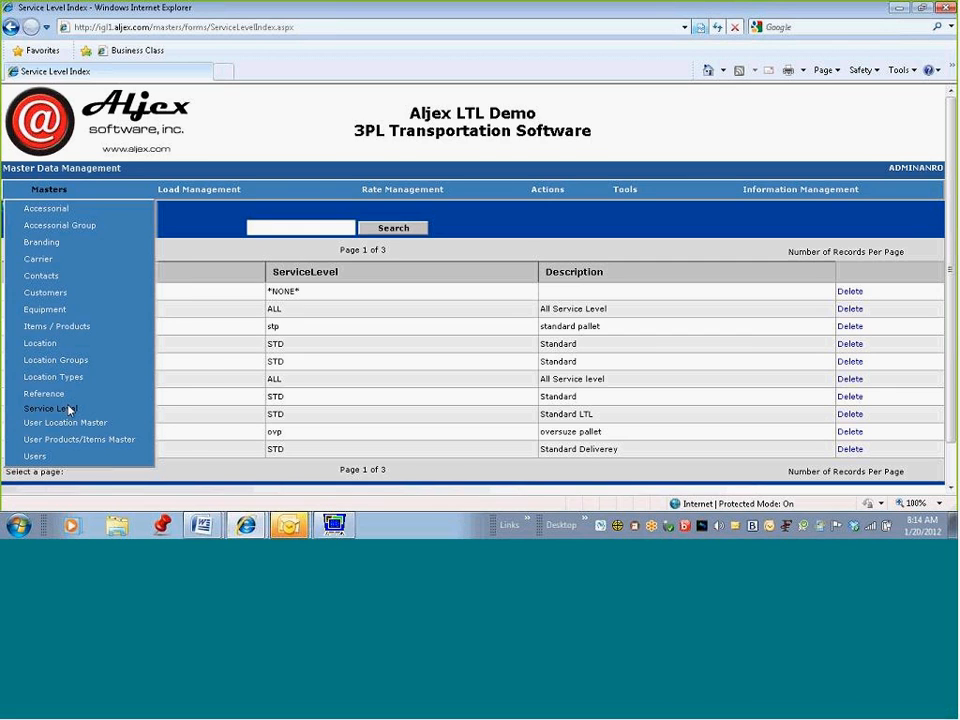
{"action": "left_click", "coordinate": [70, 410]}
{"action": "left_click", "coordinate": [54, 229]}
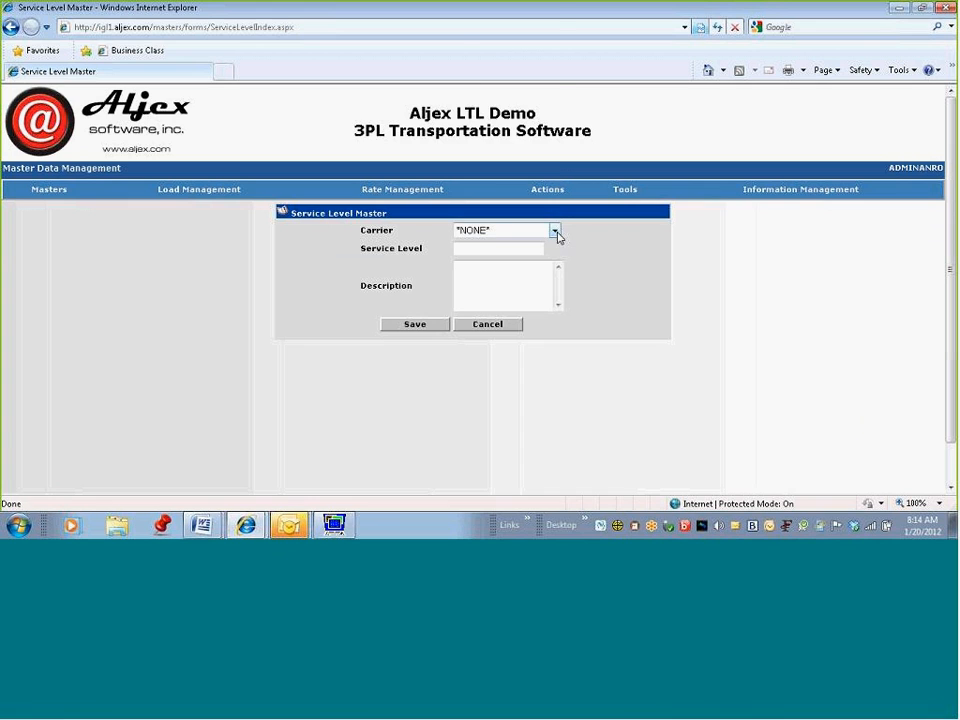
Step: Add service level STD, description 'Standard', for carrier Viran Freight and save it
{"action": "left_click", "coordinate": [555, 231]}
{"action": "left_click_drag", "start_coordinate": [555, 155], "coordinate": [558, 313]}
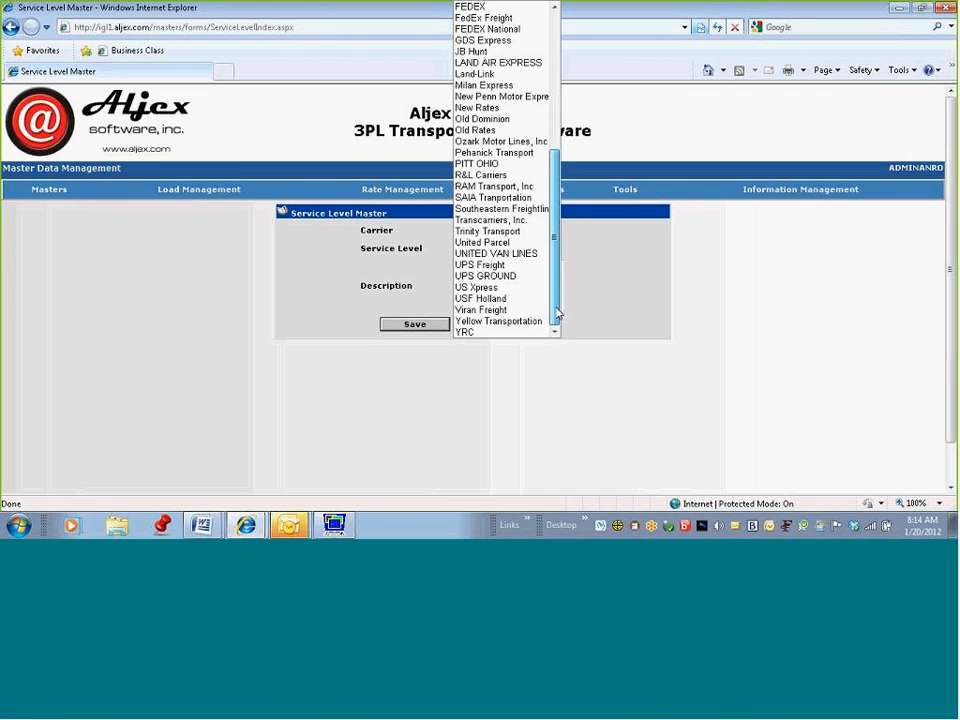
{"action": "left_click", "coordinate": [510, 310]}
{"action": "left_click", "coordinate": [489, 248]}
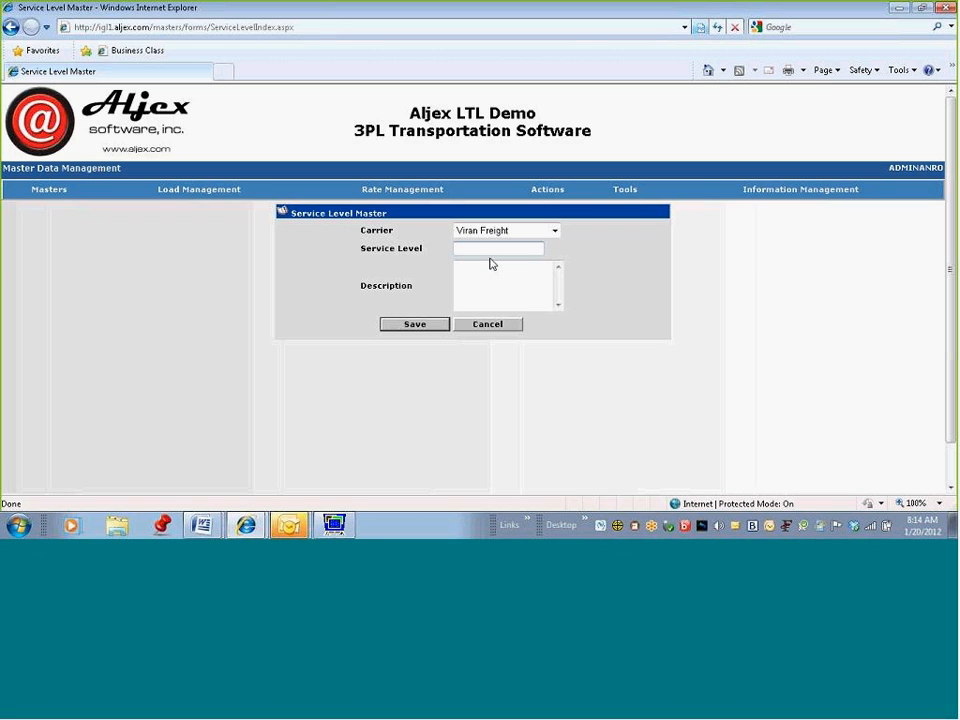
{"action": "type", "text": "STD"}
{"action": "key", "text": "Tab"}
{"action": "type", "text": "Stab"}
{"action": "key", "text": "BackSpace"}
{"action": "type", "text": "ndard"}
{"action": "left_click", "coordinate": [416, 325]}
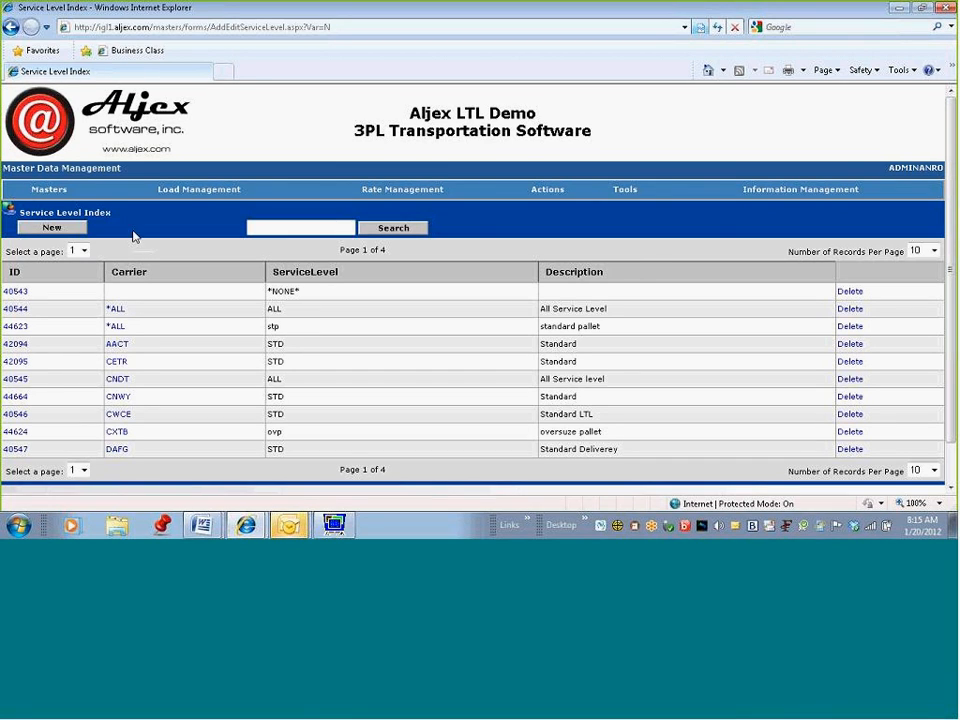
{"action": "left_click", "coordinate": [47, 191]}
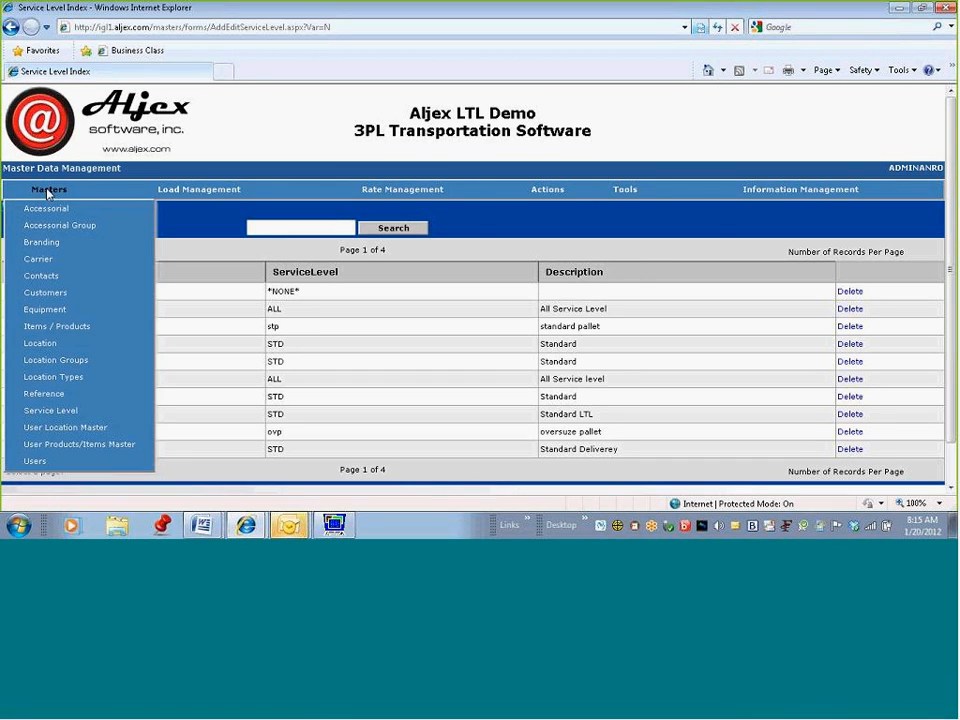
{"action": "left_click", "coordinate": [39, 258]}
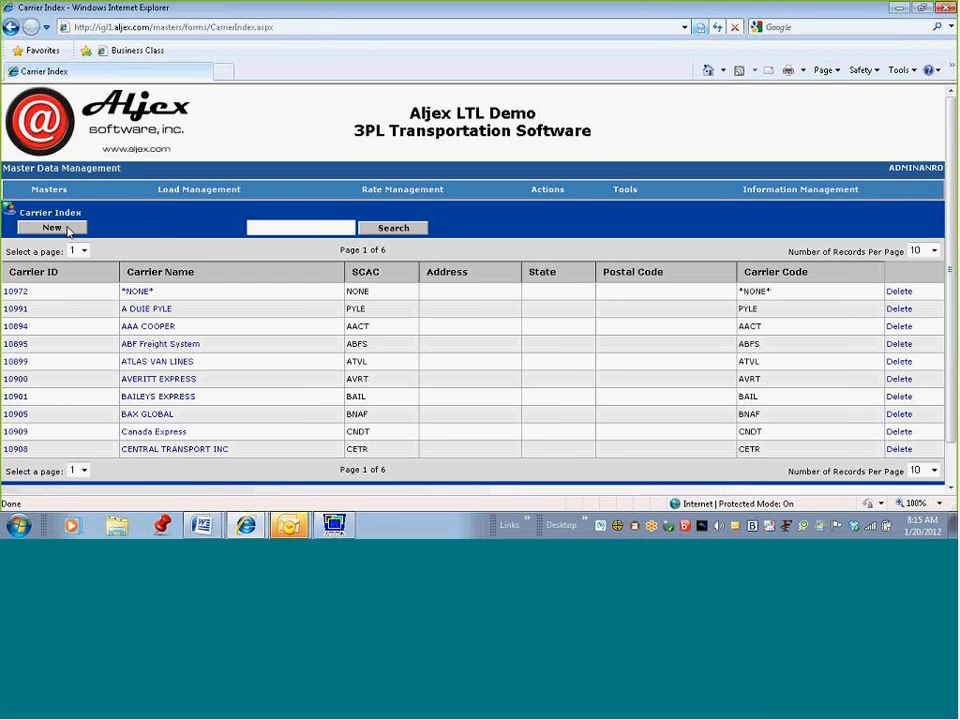
{"action": "left_click", "coordinate": [52, 191]}
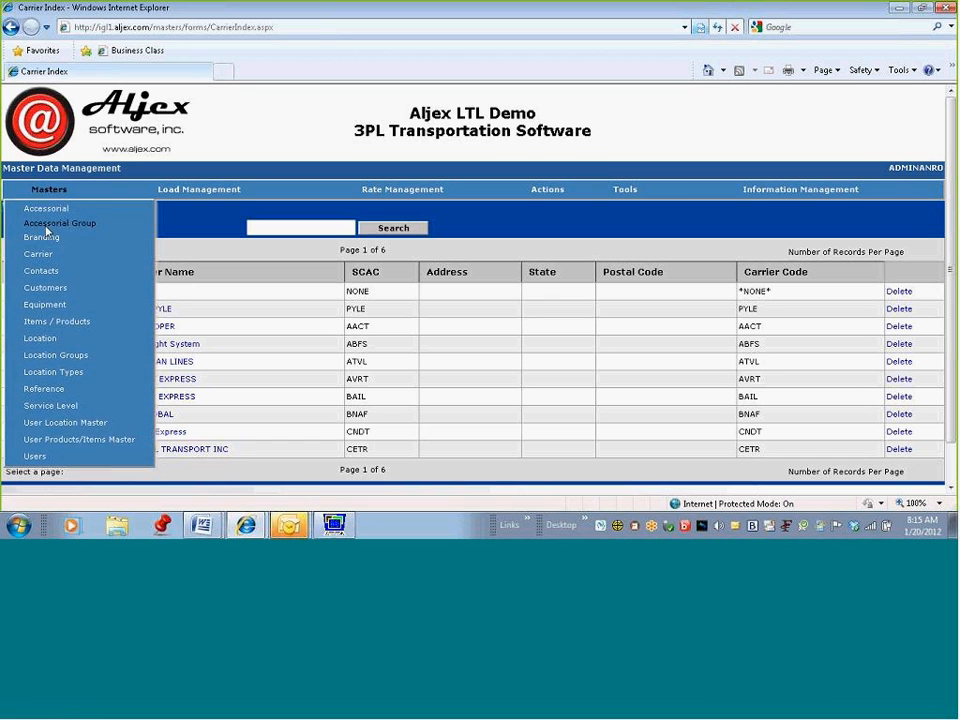
{"action": "left_click", "coordinate": [47, 413]}
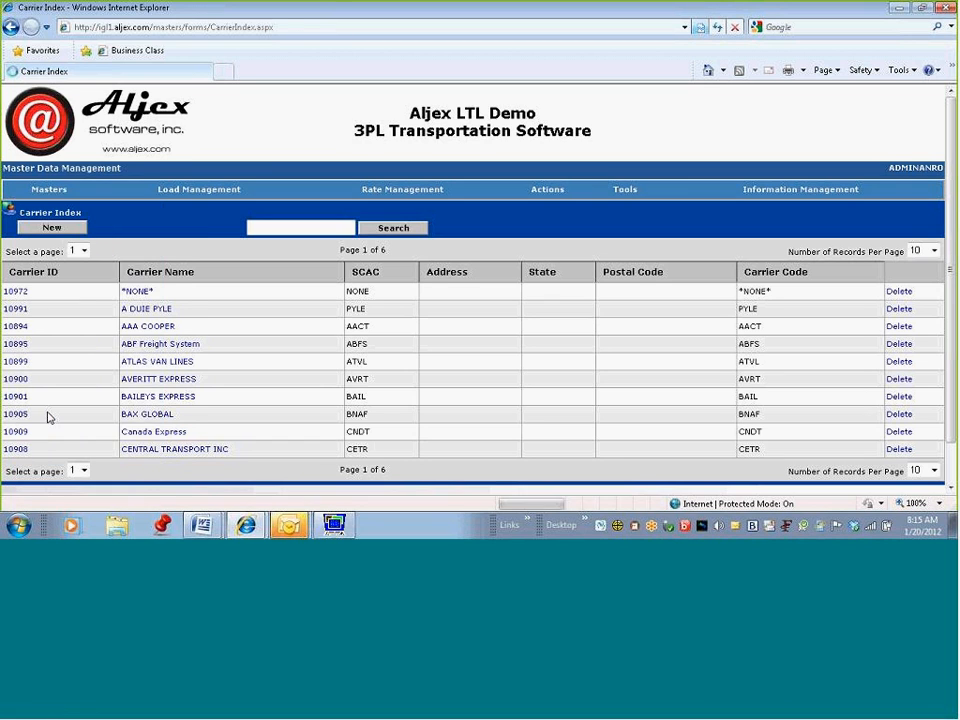